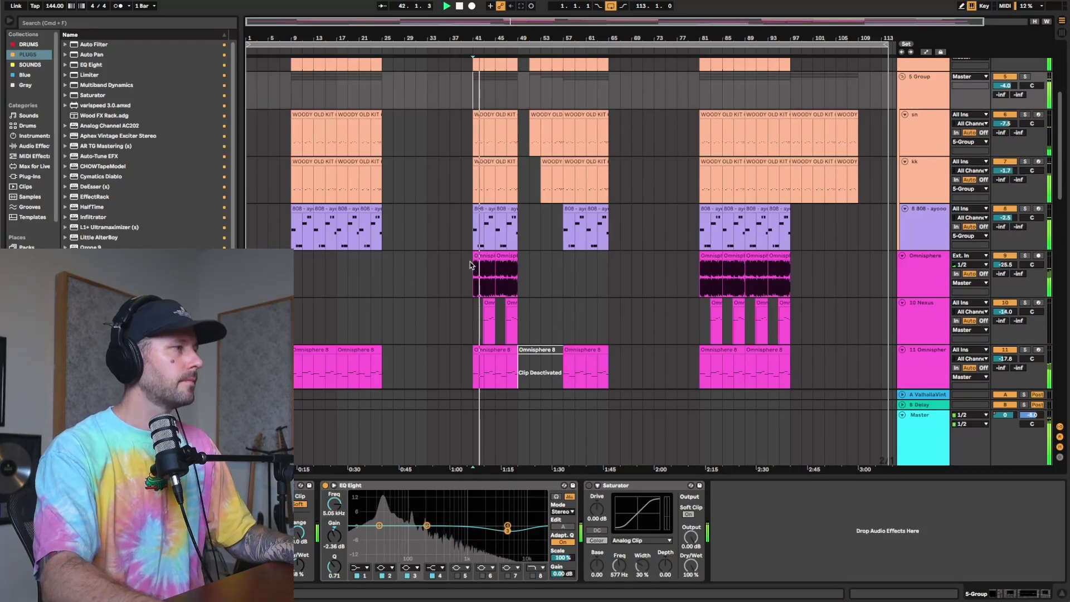
scroll(470, 265, "down", 2)
Select the Nexus and 5 Group drum bus tracks, play briefly, then select the Omnisphere clip.
left_click(469, 266)
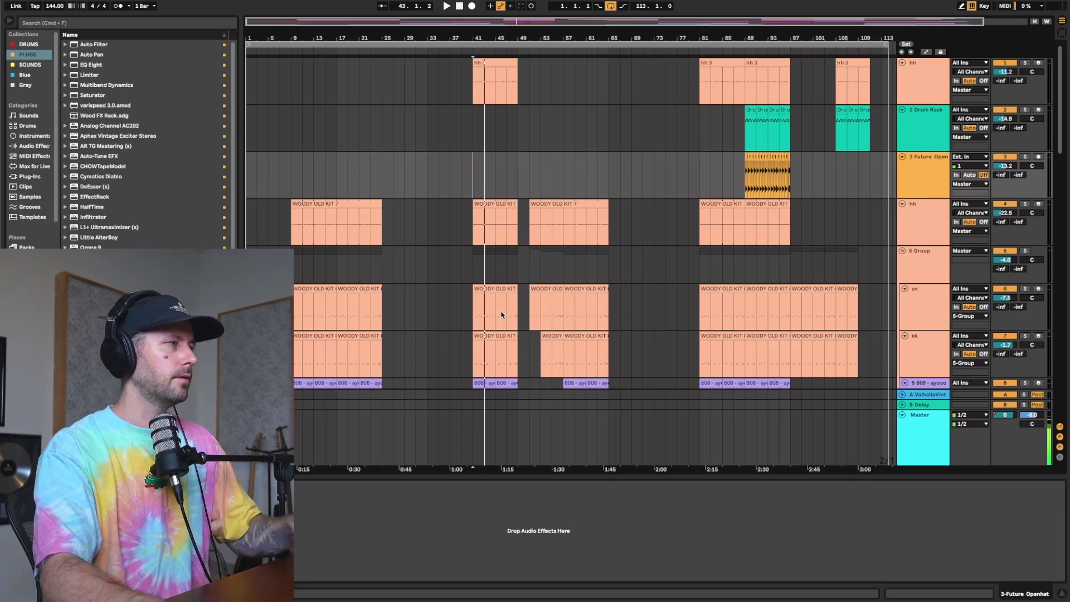
left_click(471, 268)
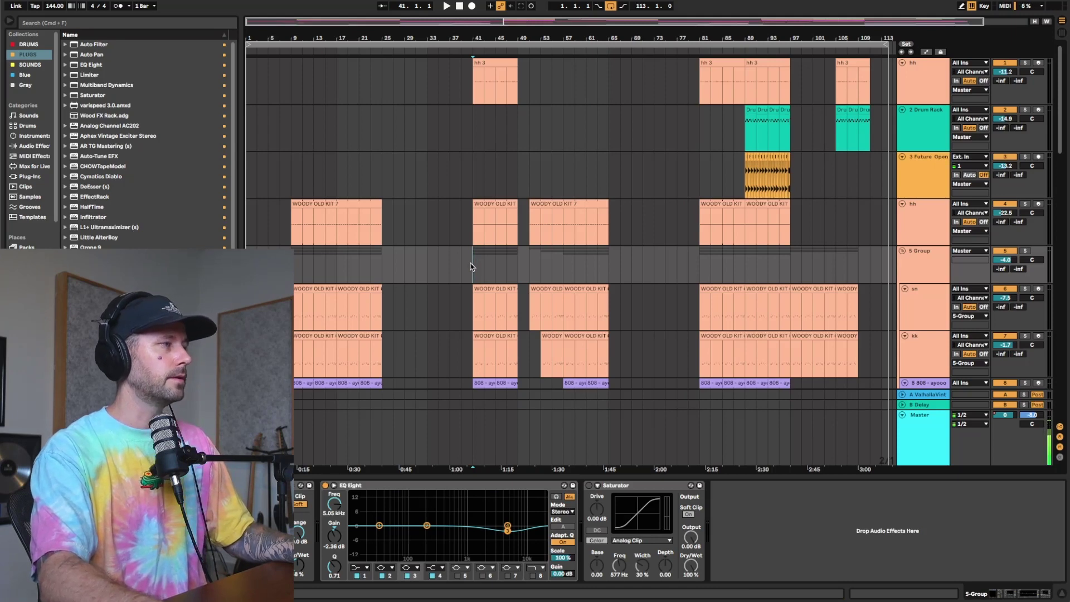
scroll(471, 267, "down", 5)
key("space")
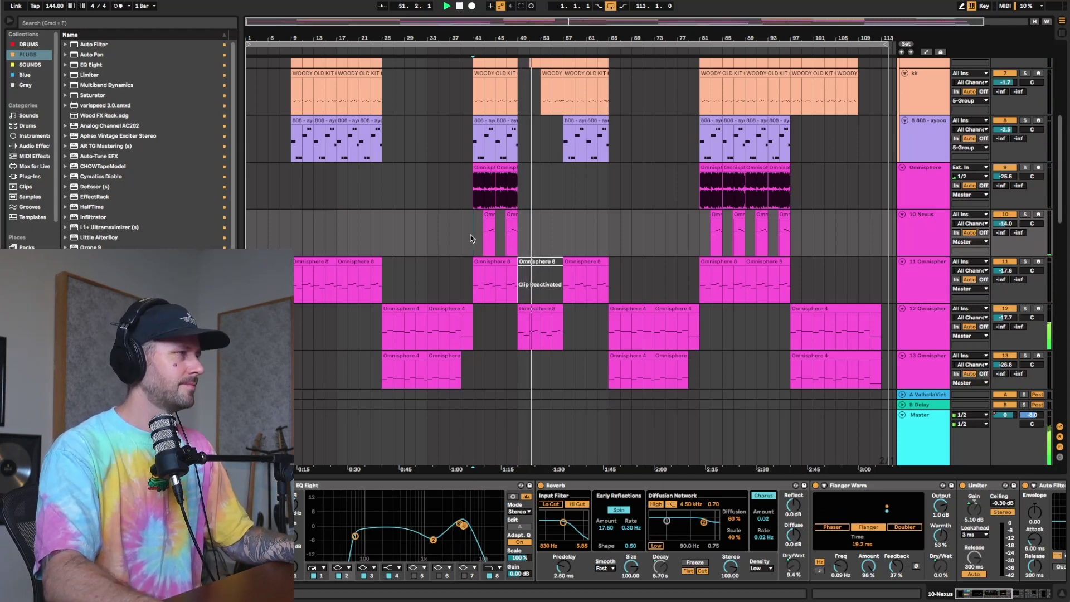
key("space")
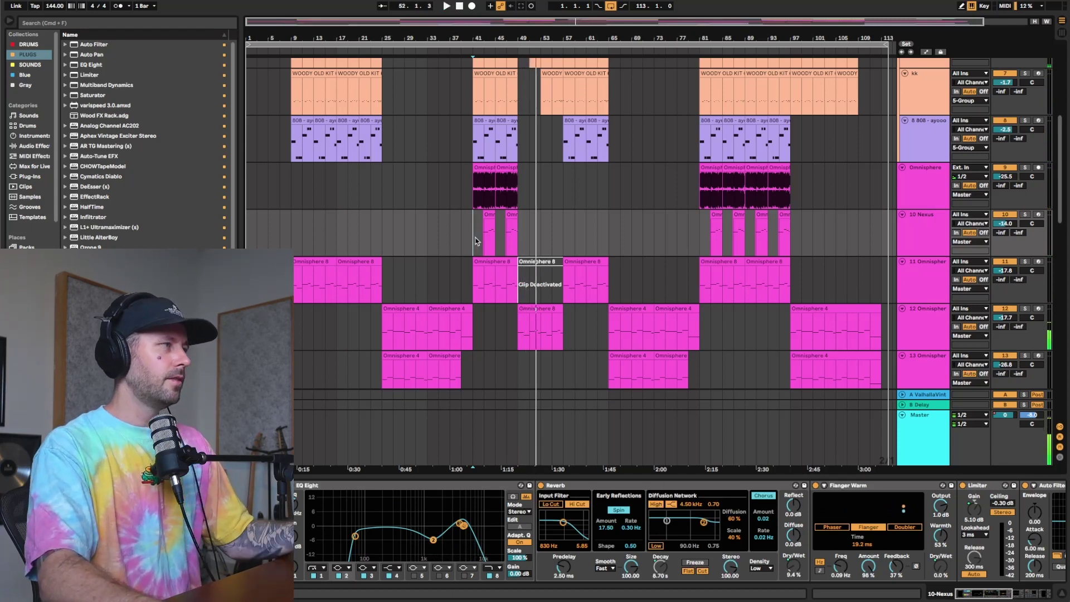
scroll(476, 242, "up", 3)
left_click(478, 249)
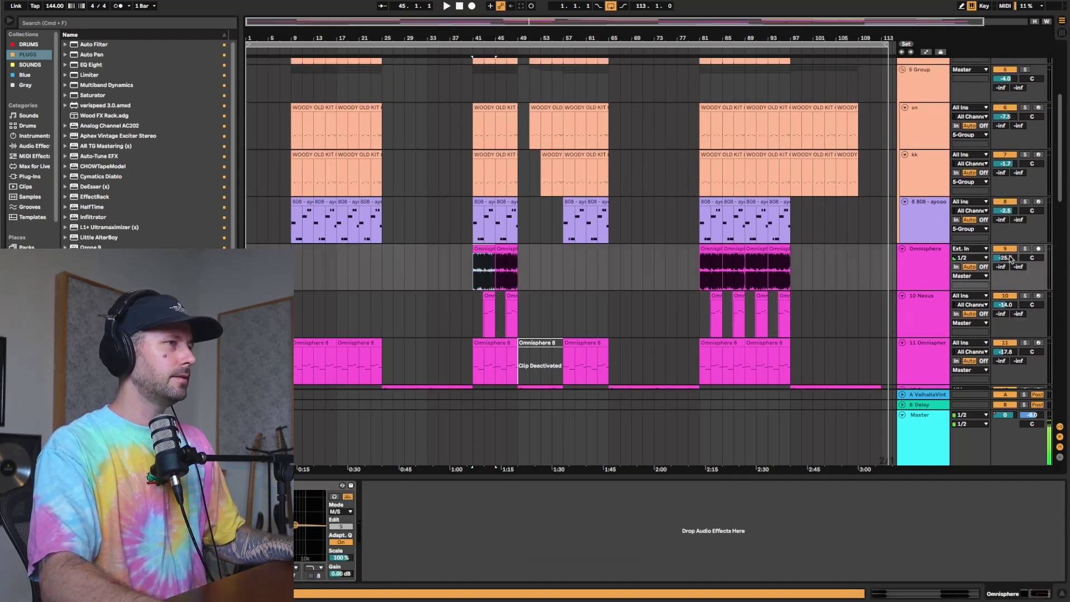
scroll(739, 247, "up", 3)
scroll(739, 248, "up", 3)
scroll(737, 245, "up", 1)
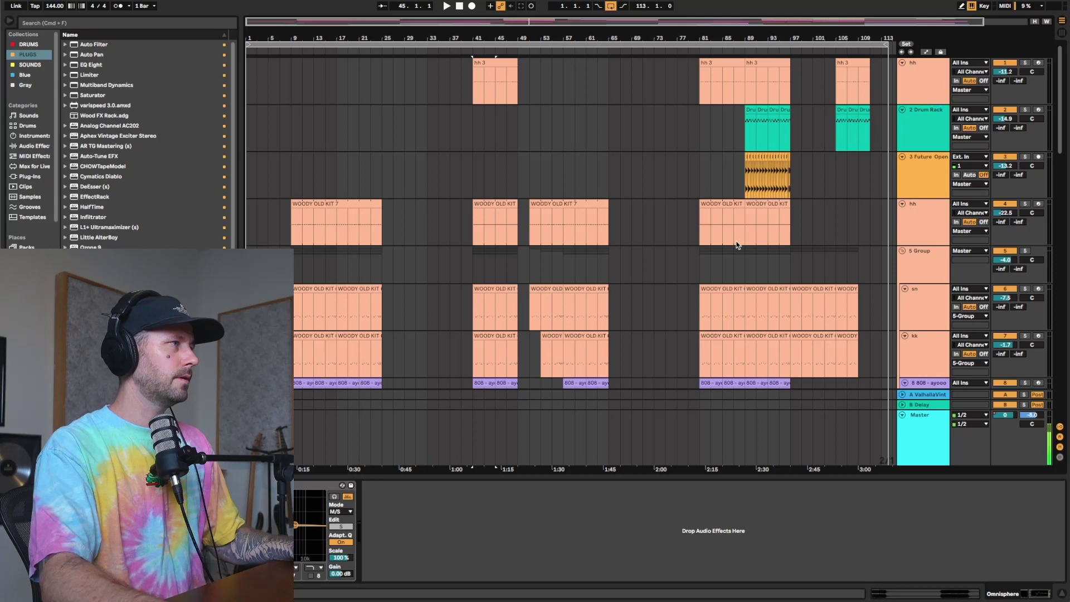
scroll(558, 199, "down", 6)
scroll(561, 208, "down", 6)
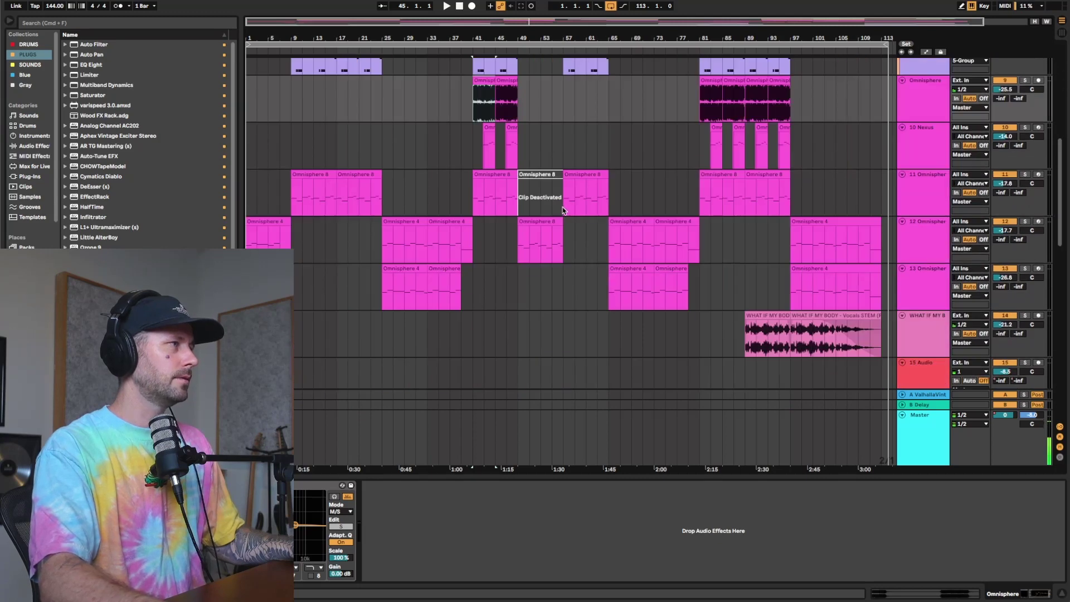
scroll(563, 210, "down", 10)
Play with vocal tracks 16 and 18 soloed, then set the start point to bar 9.
left_click(1024, 167)
key("space")
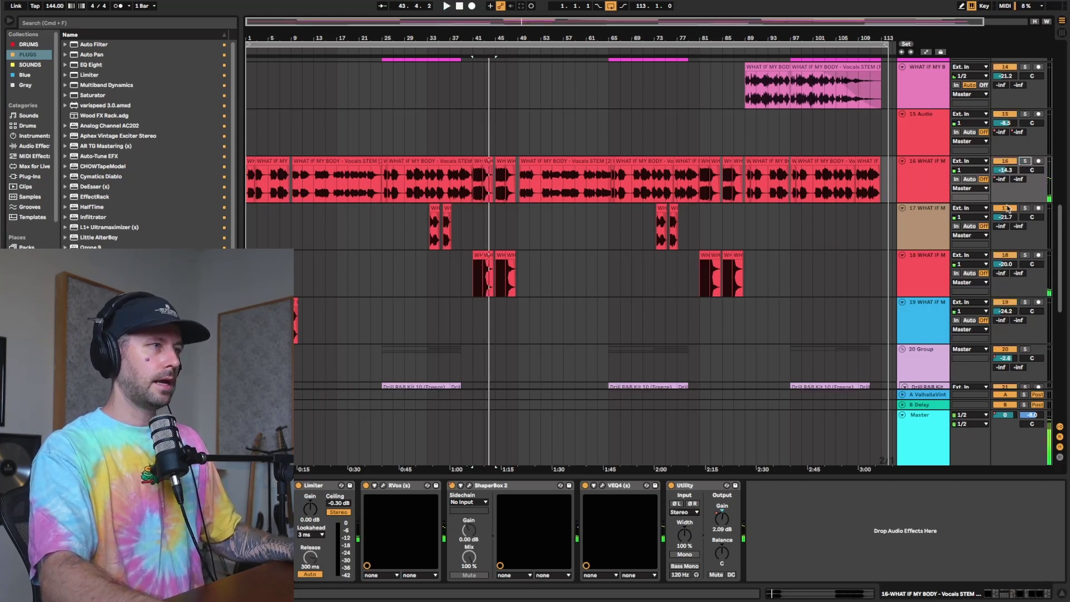
left_click(1026, 254)
key("space")
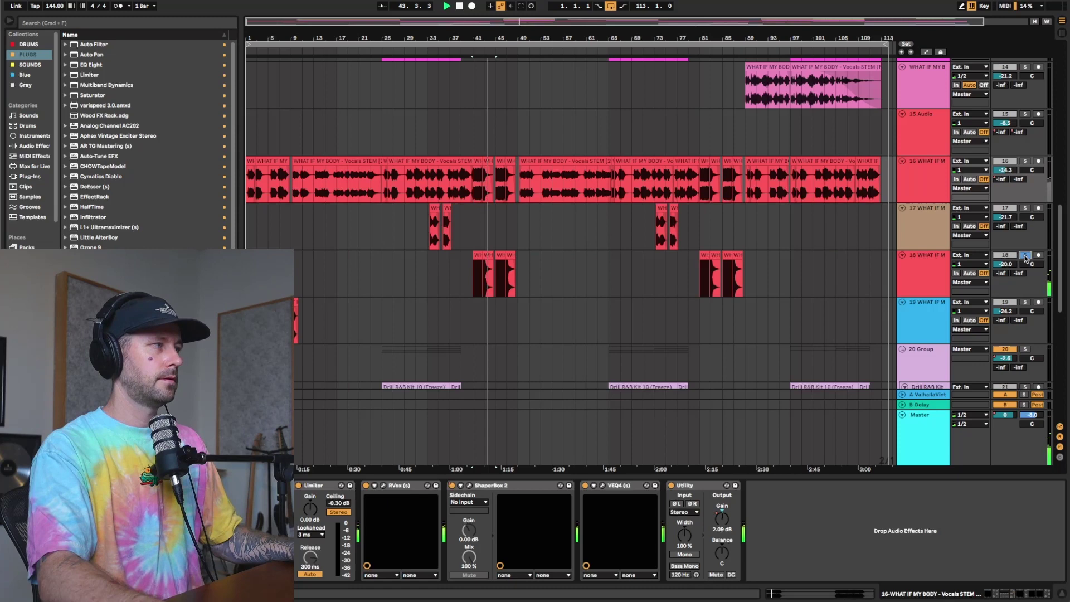
key("space")
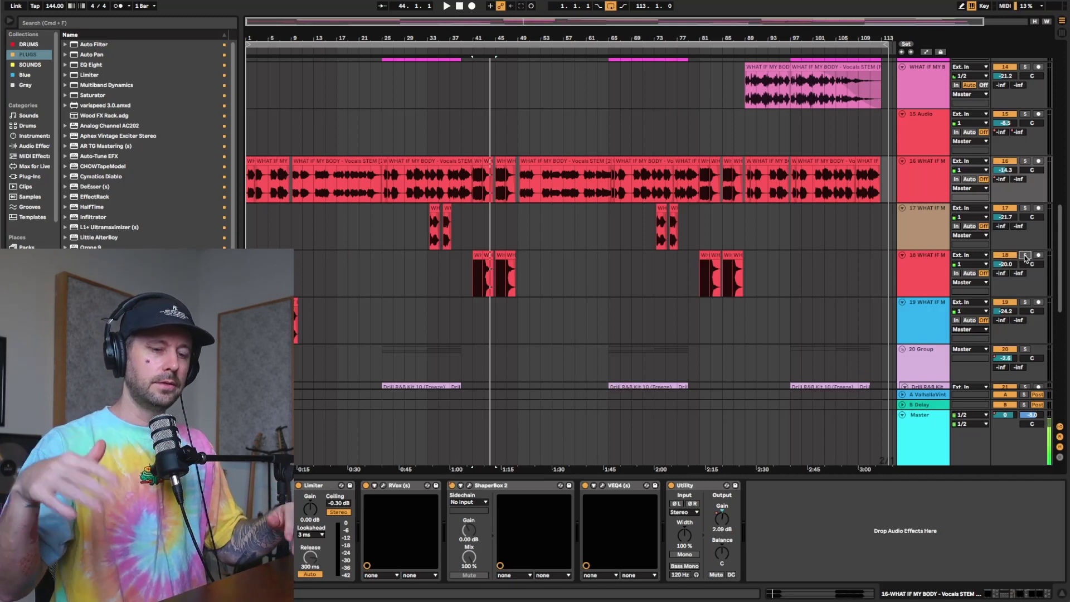
left_click(470, 224)
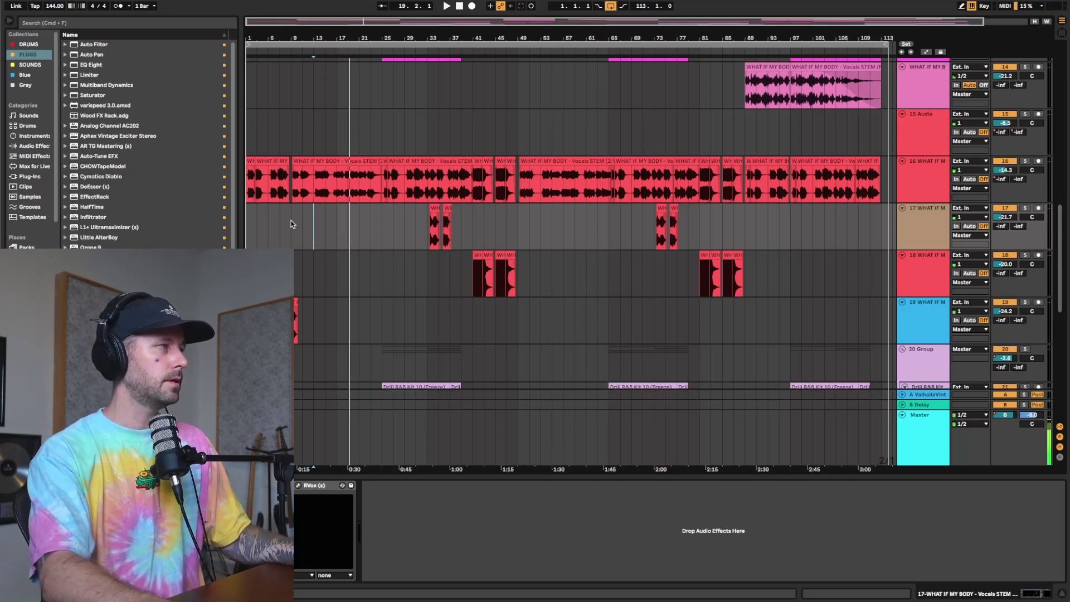
left_click(291, 224)
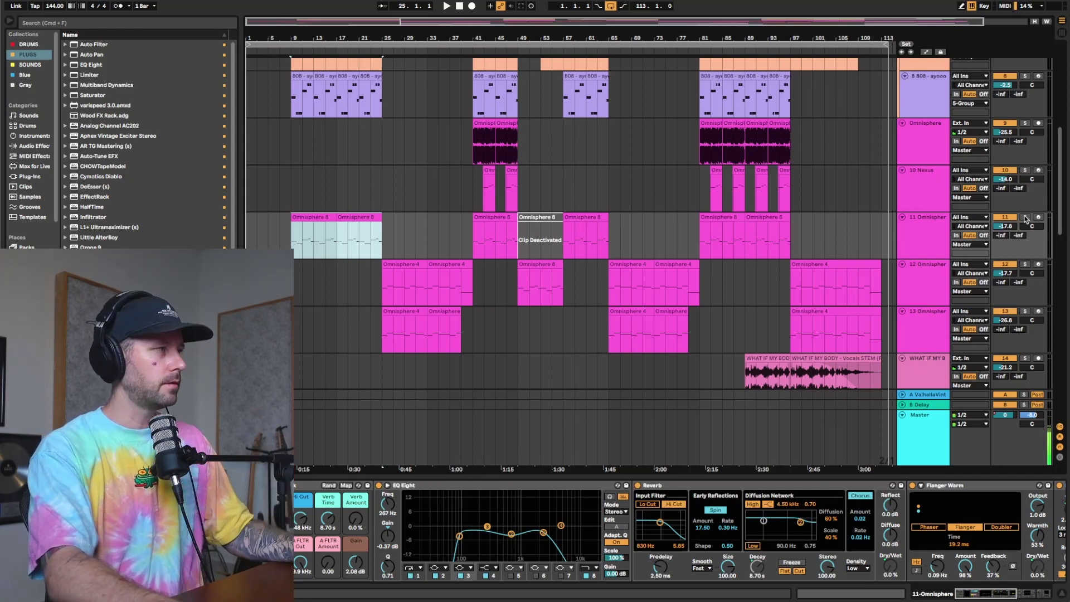
Start playback of the arrangement from bar 9.
key("space")
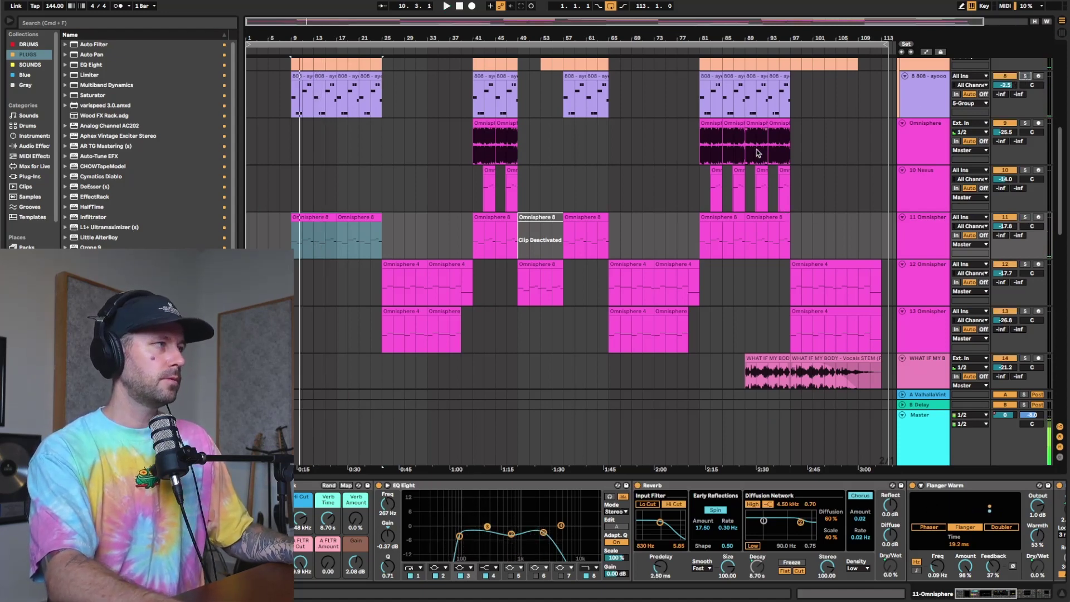
scroll(757, 153, "up", 3)
scroll(505, 153, "up", 2)
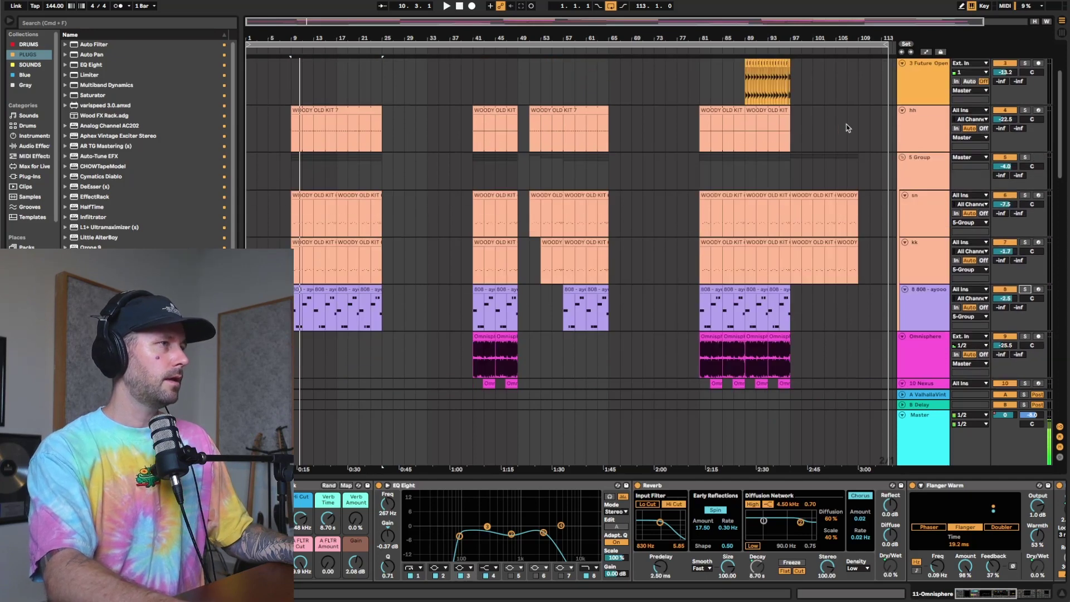
View the hh and kk samplers, then play the hi-hat track soloed.
left_click(921, 146)
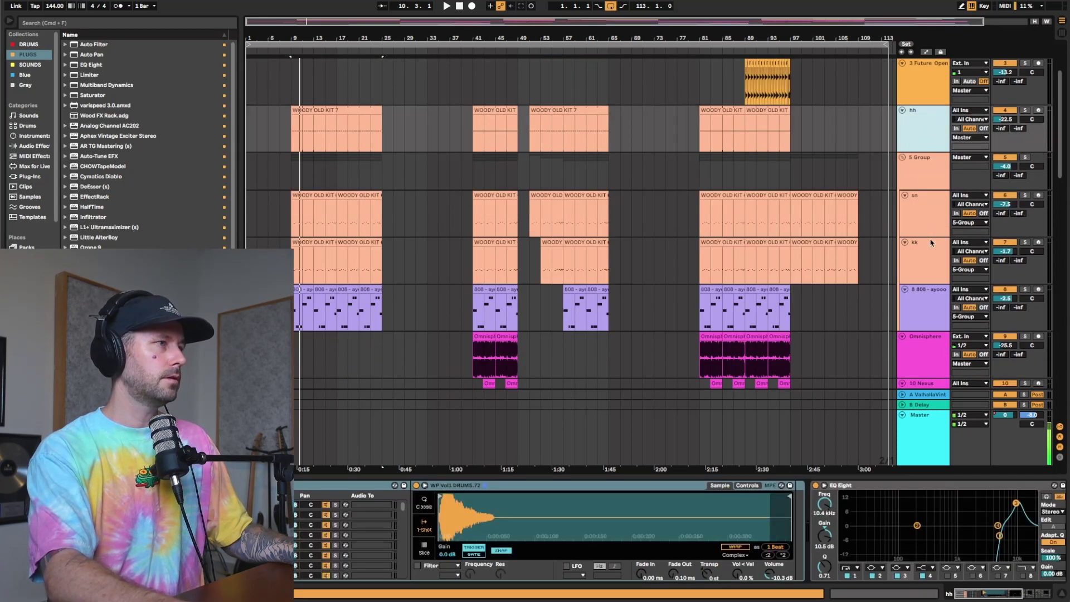
left_click(914, 253)
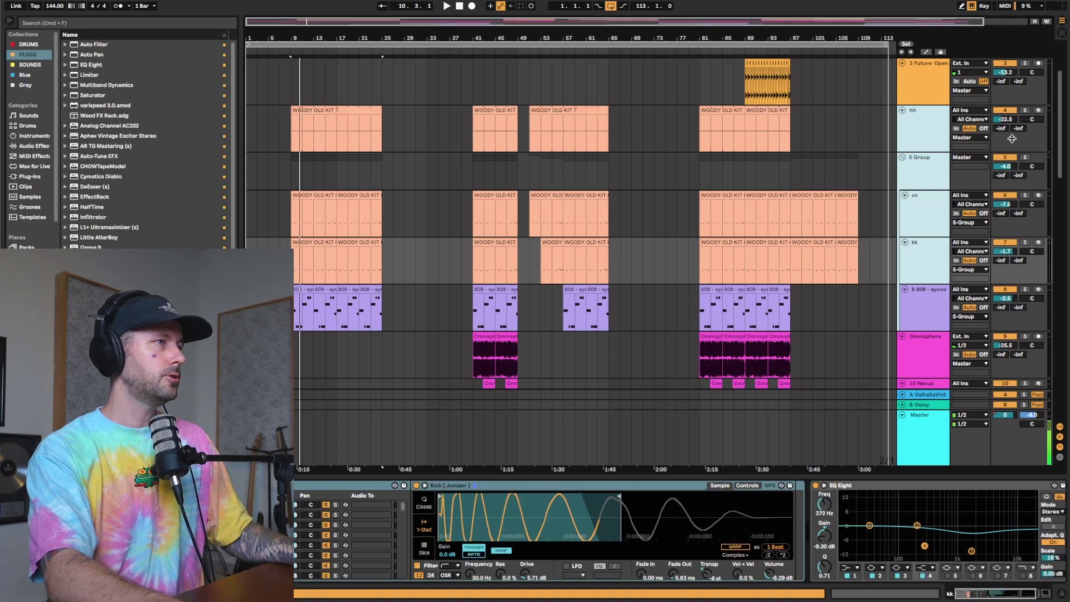
left_click(1026, 111)
key("space")
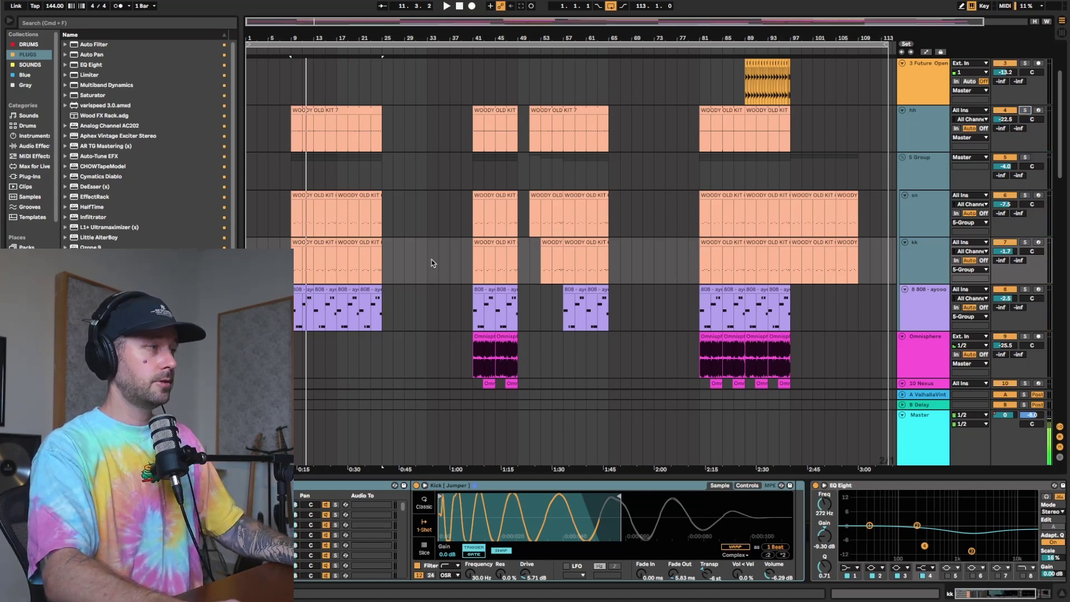
key("space")
Set the insert marker at bar 39 and show track 12 Omnisphere's effects.
left_click(461, 251)
scroll(365, 205, "down", 5)
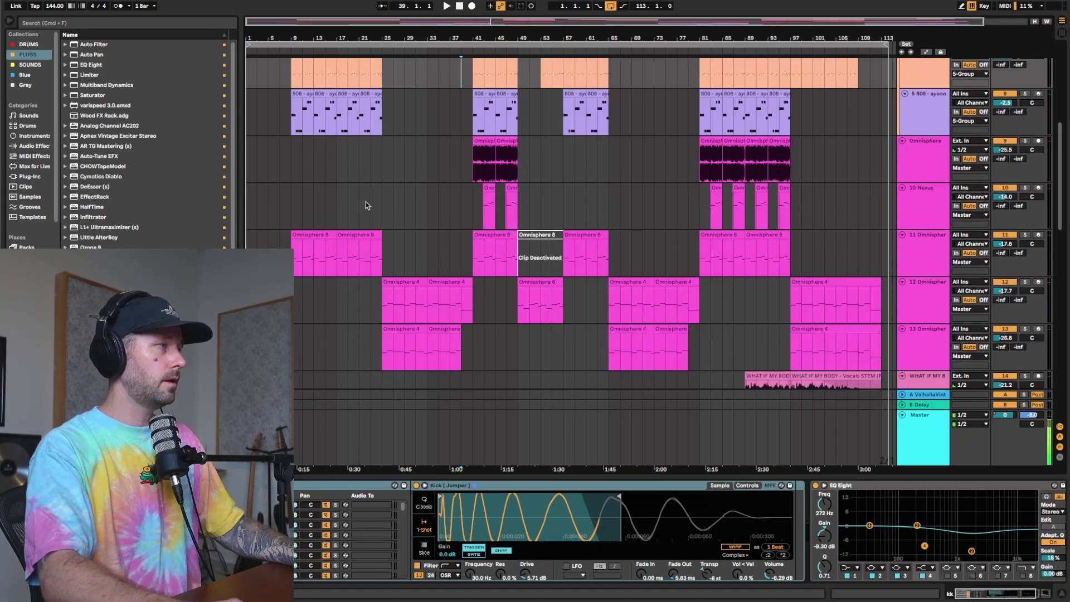
left_click(384, 202)
scroll(391, 217, "down", 3)
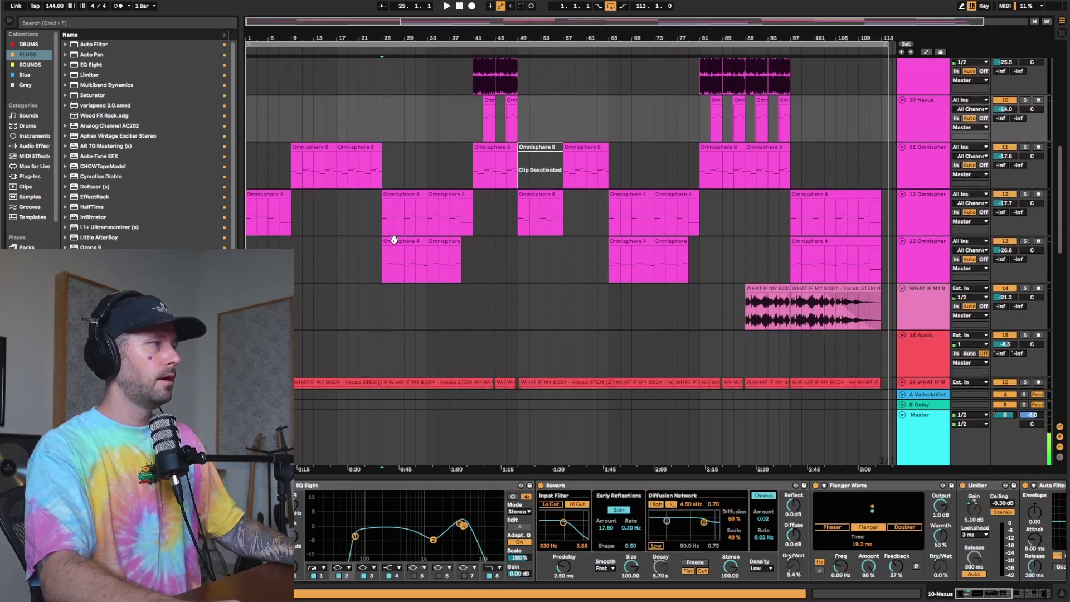
left_click(382, 222)
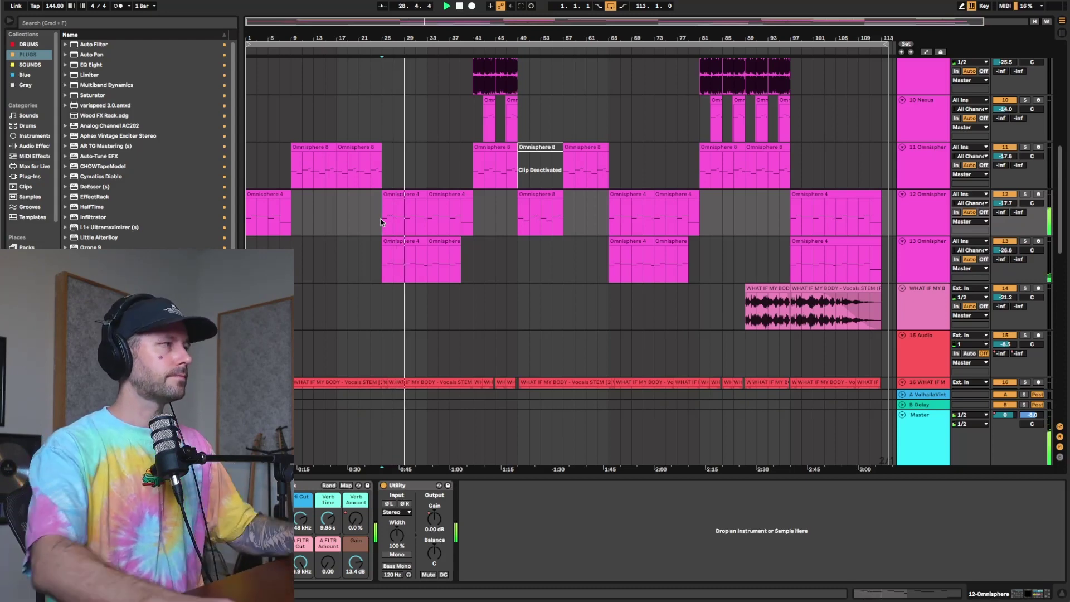
scroll(383, 188, "down", 3)
scroll(387, 195, "up", 6)
scroll(386, 194, "up", 4)
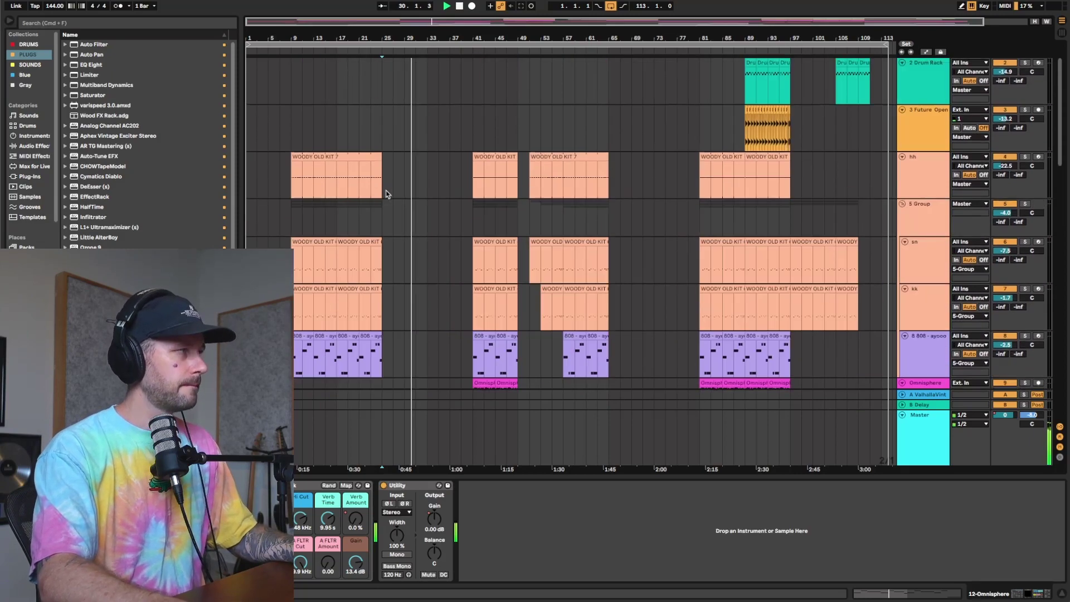
scroll(386, 194, "up", 2)
scroll(387, 194, "down", 2)
scroll(387, 195, "down", 6)
scroll(388, 196, "down", 5)
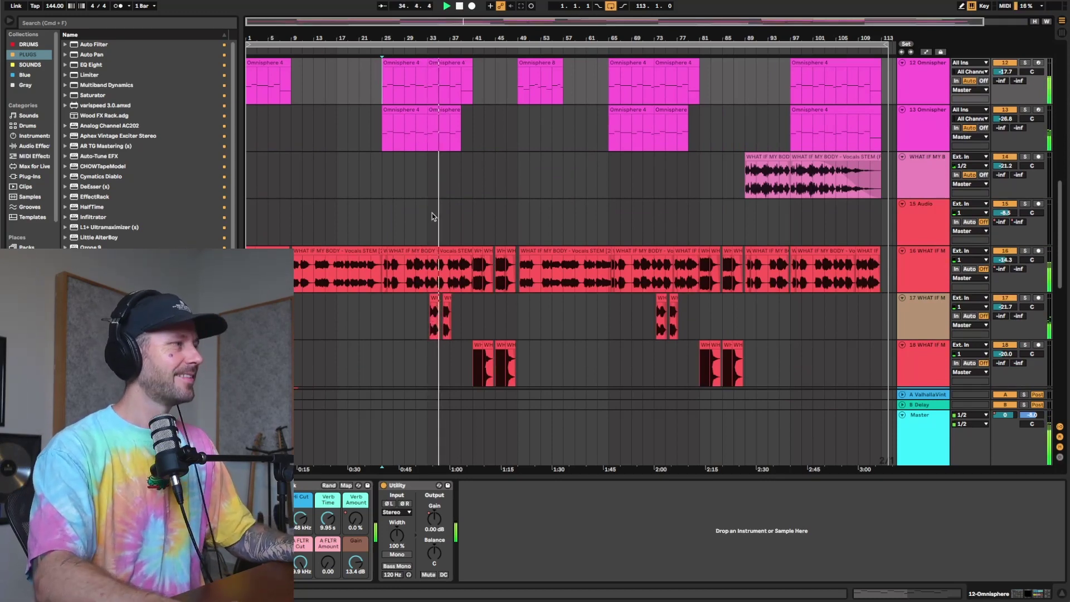
scroll(427, 222, "down", 1)
scroll(426, 222, "down", 3)
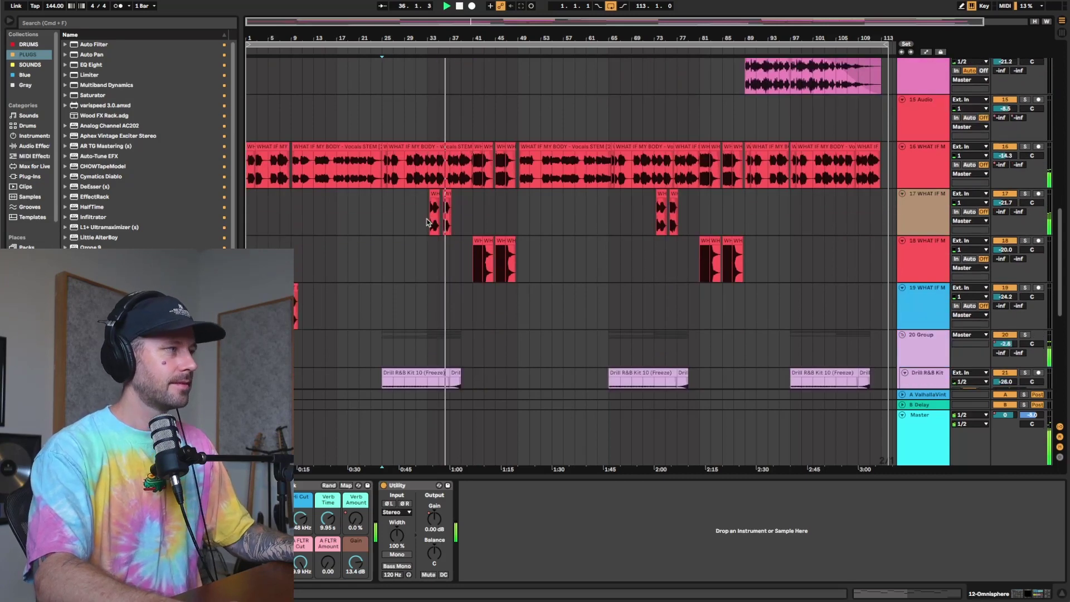
scroll(426, 222, "down", 2)
scroll(426, 221, "down", 1)
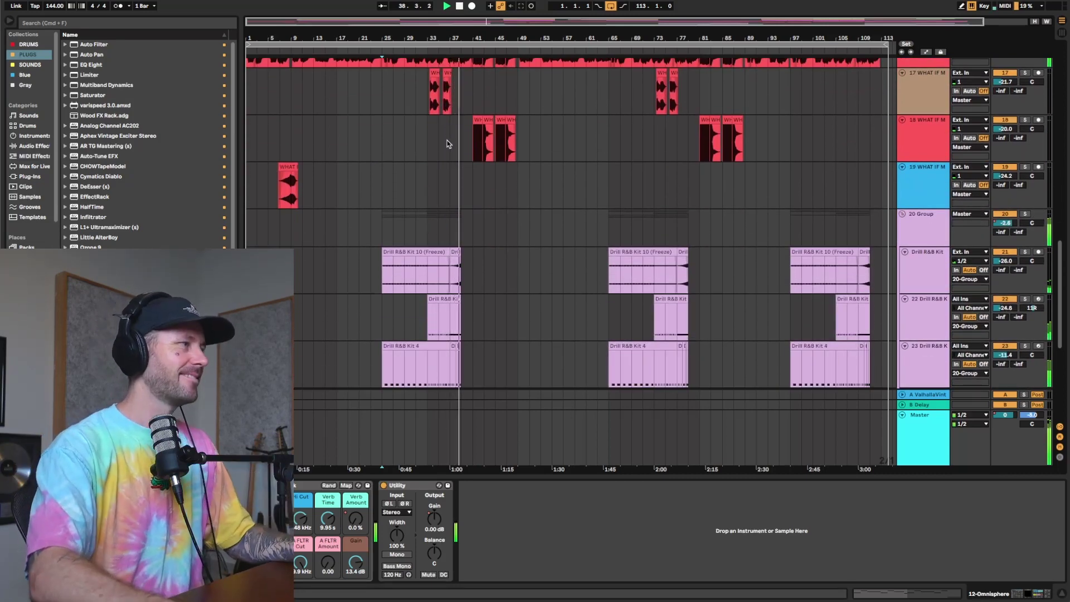
scroll(448, 144, "down", 2)
scroll(444, 159, "down", 2)
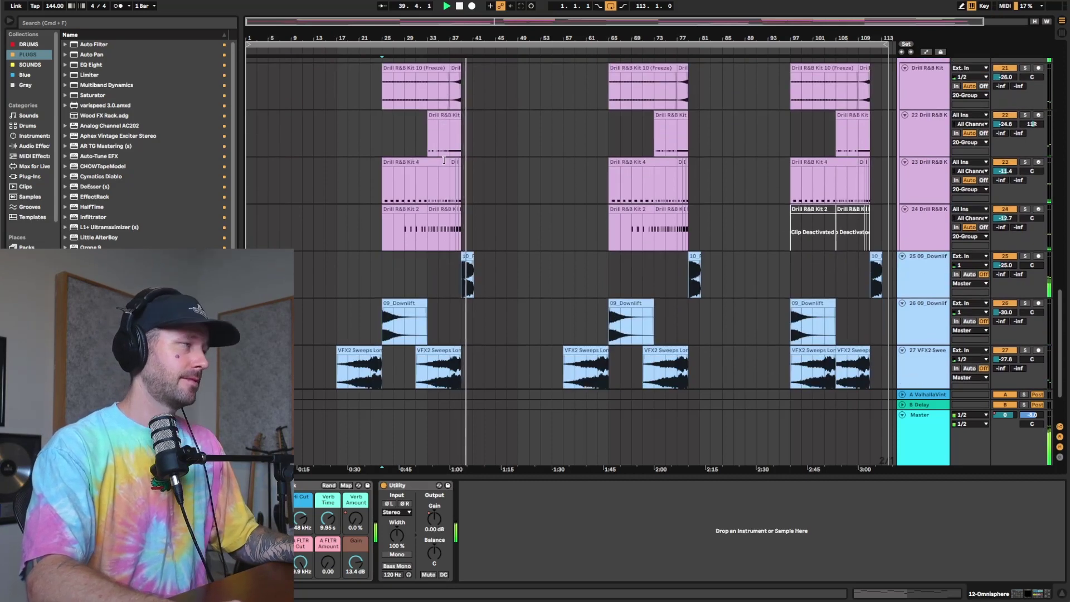
scroll(445, 159, "up", 1)
scroll(446, 163, "up", 2)
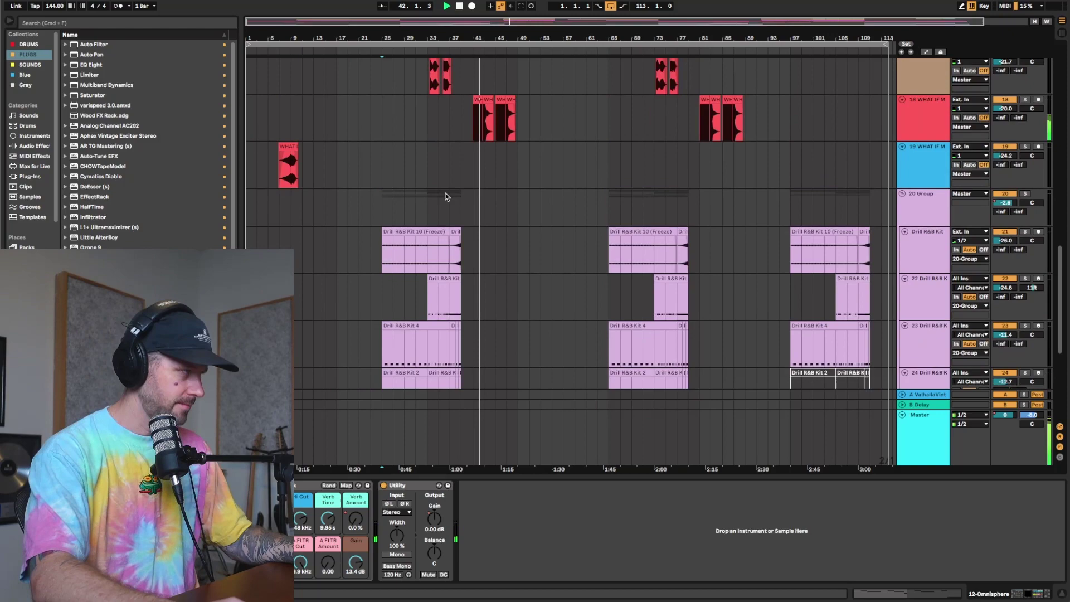
scroll(446, 197, "up", 5)
scroll(448, 193, "up", 3)
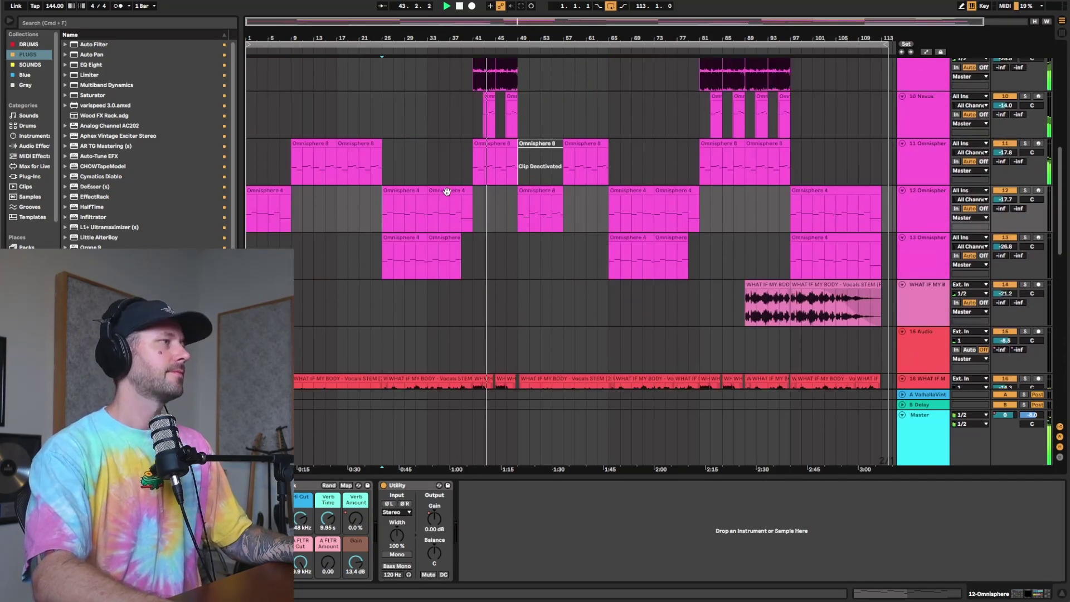
scroll(447, 193, "up", 3)
scroll(447, 195, "down", 1)
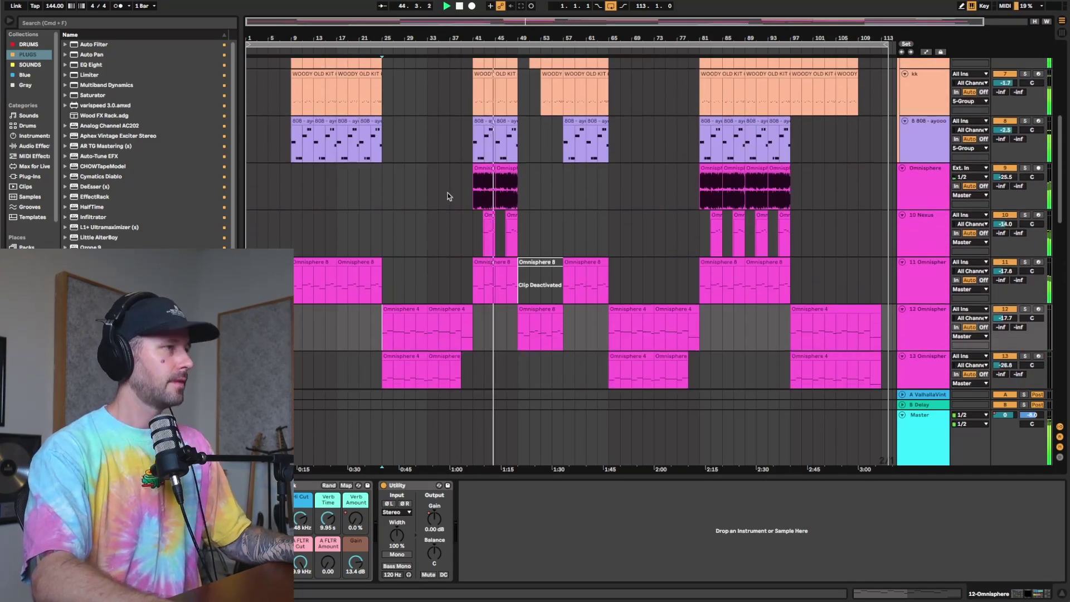
Set the position to bar 41, arm the first Omnisphere track, and restart playback.
left_click(491, 169)
key("space")
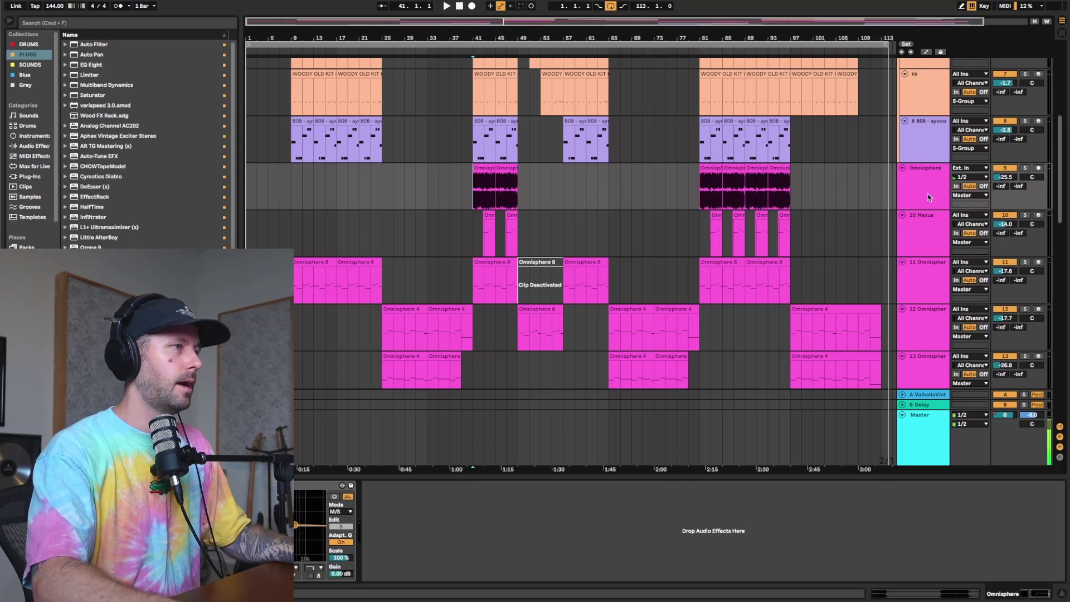
left_click(925, 189)
left_click(1026, 170)
key("space")
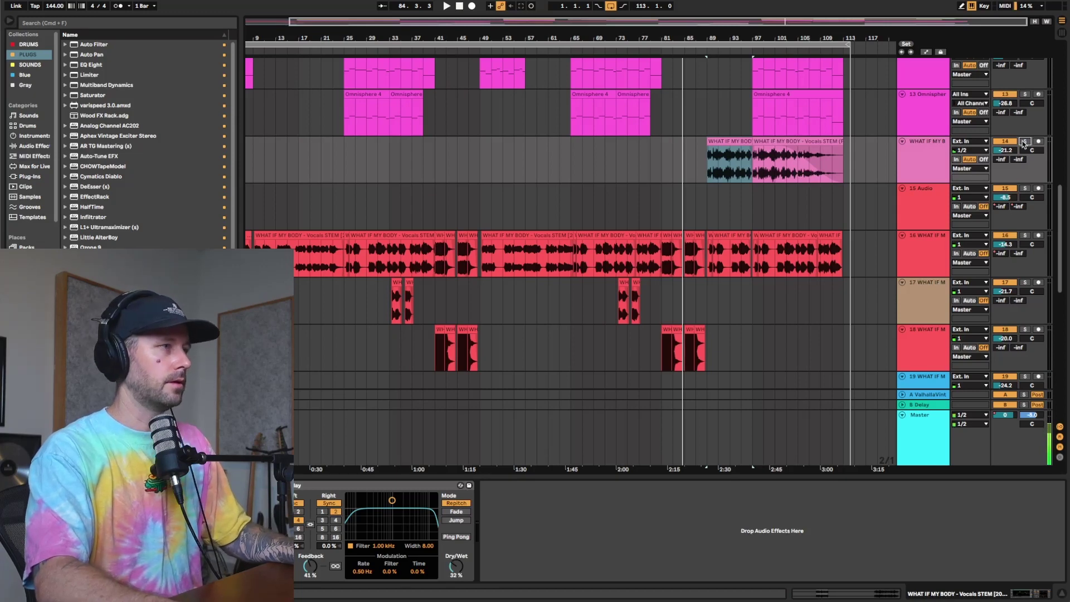
Play the late vocal section from the start marker, then stop and place the position at bar 89.
key("space")
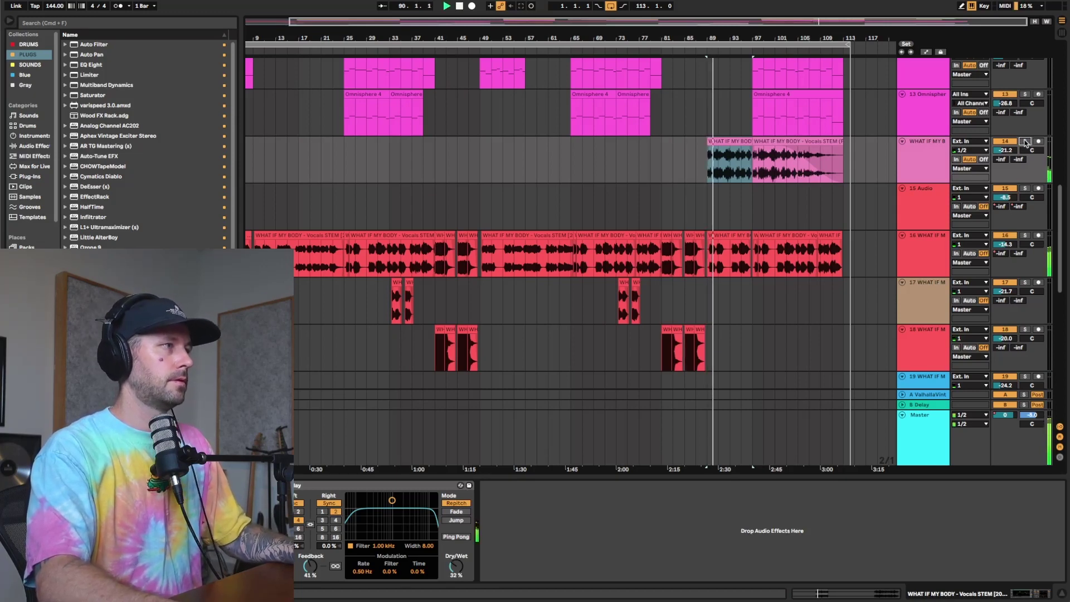
key("space")
key("space")
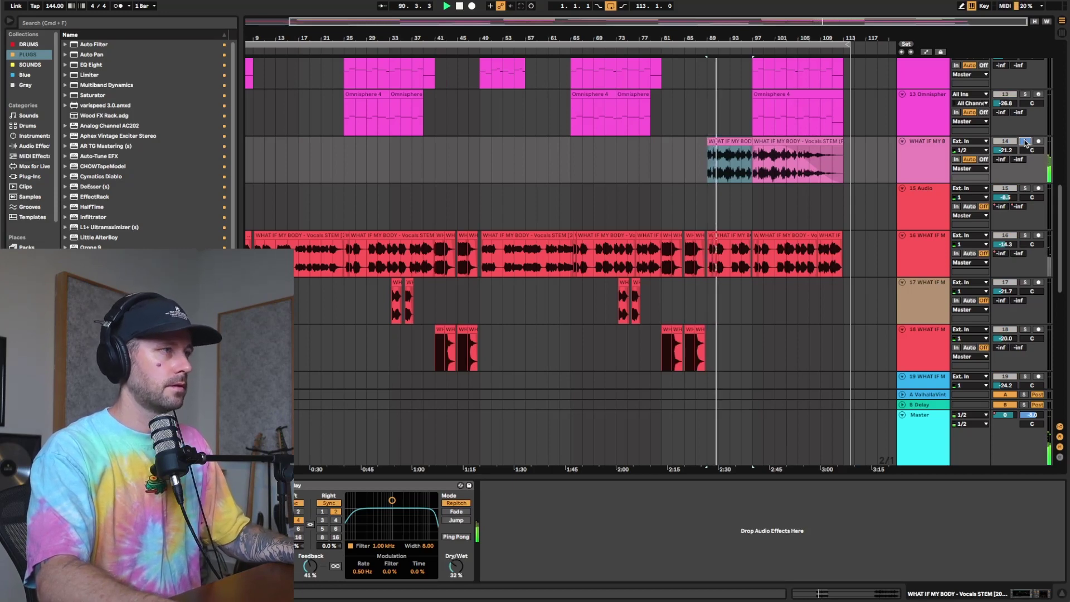
key("space")
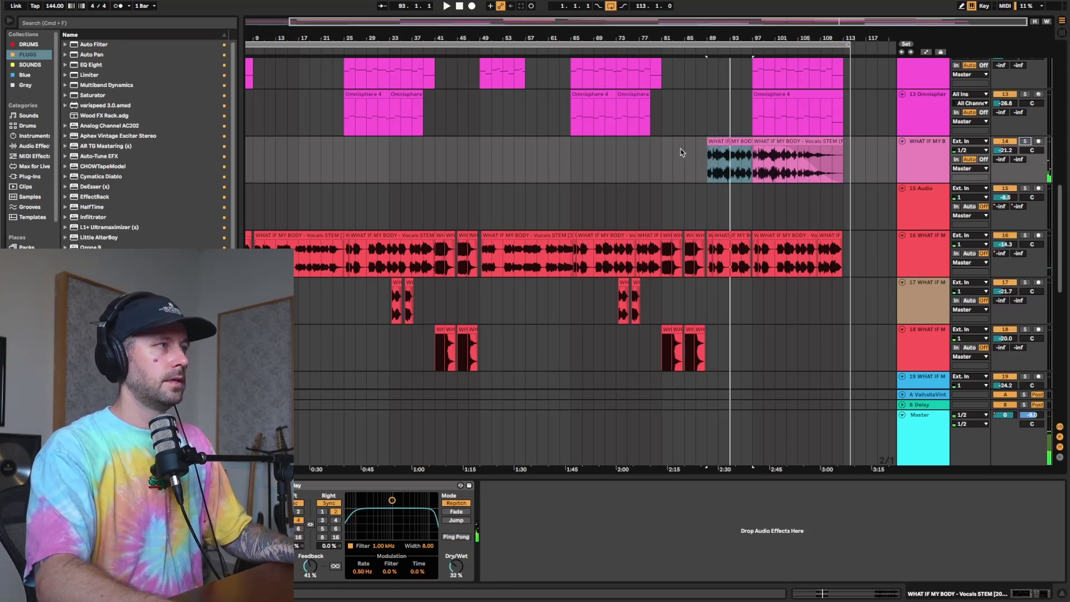
left_click(707, 159)
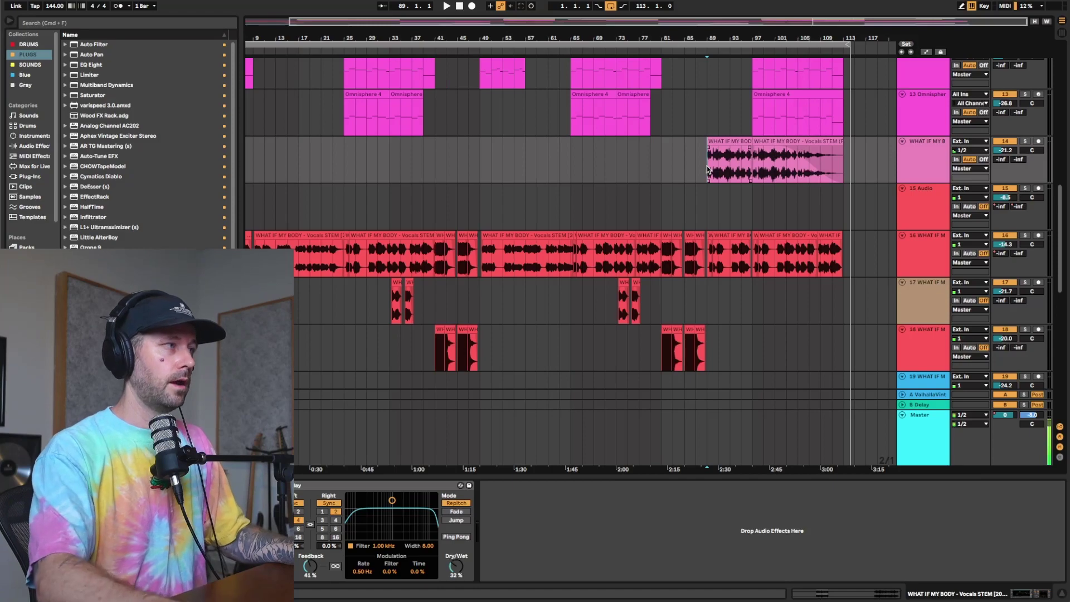
scroll(707, 170, "up", 3)
scroll(708, 167, "up", 3)
scroll(705, 151, "up", 3)
scroll(703, 136, "up", 1)
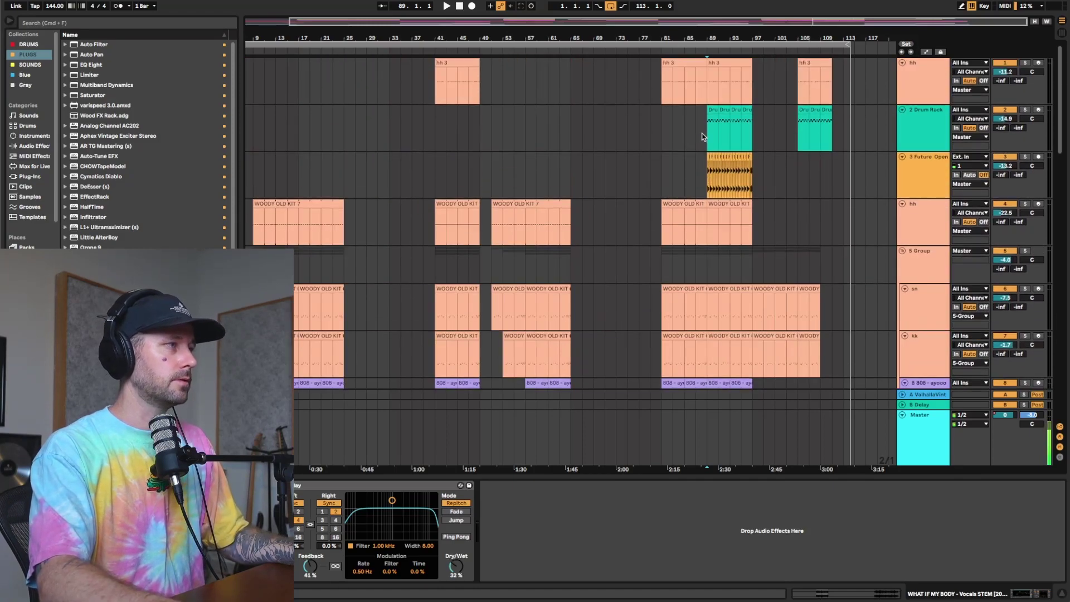
Show the Drum Rack's devices, play from bar 89, and briefly solo the track below.
left_click(710, 126)
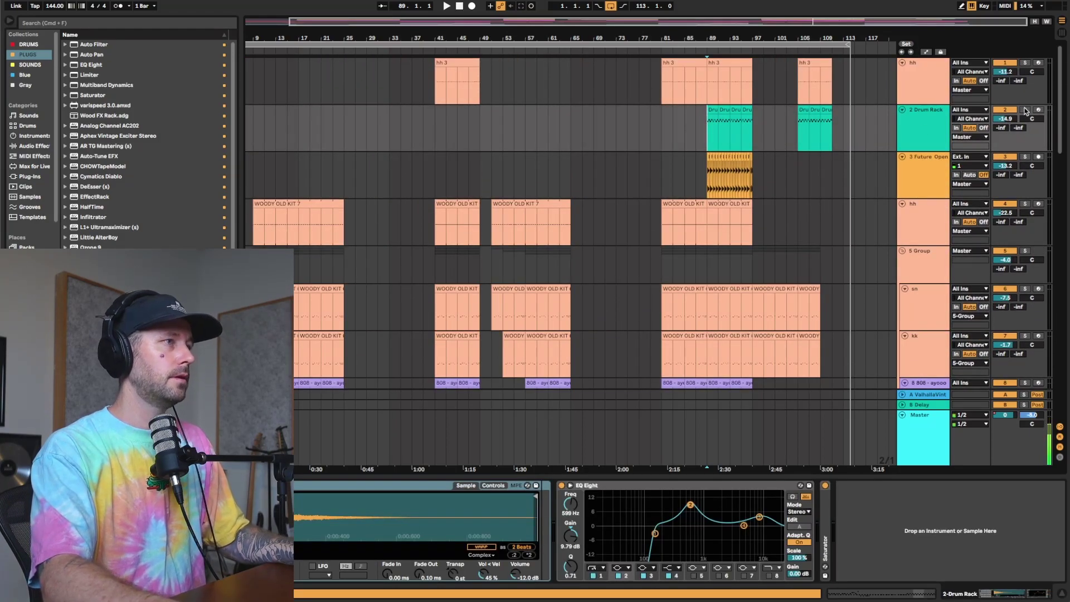
key("space")
left_click(1025, 158)
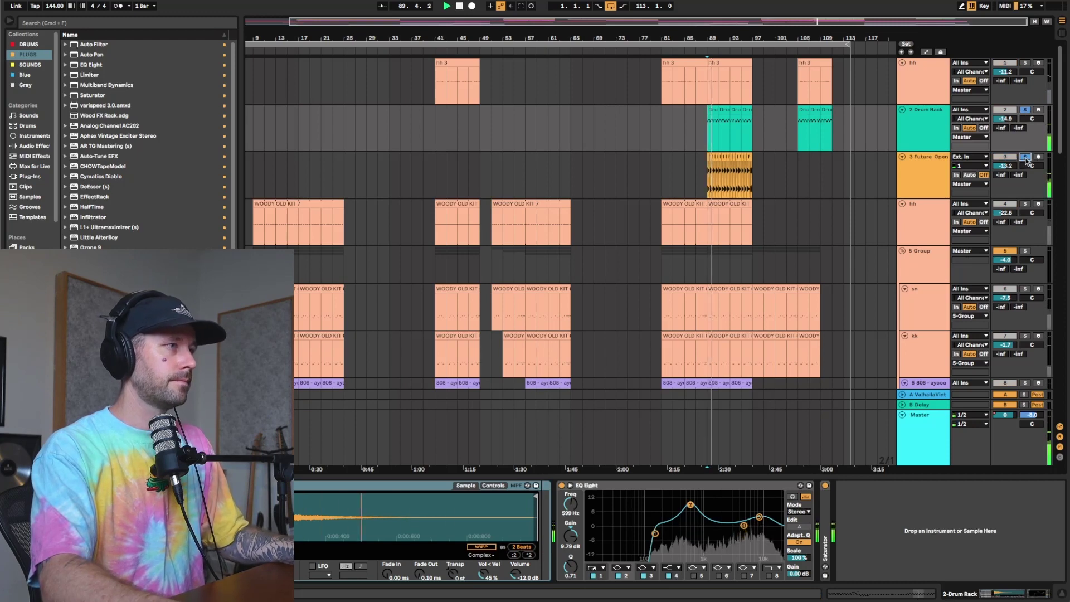
left_click(1026, 158)
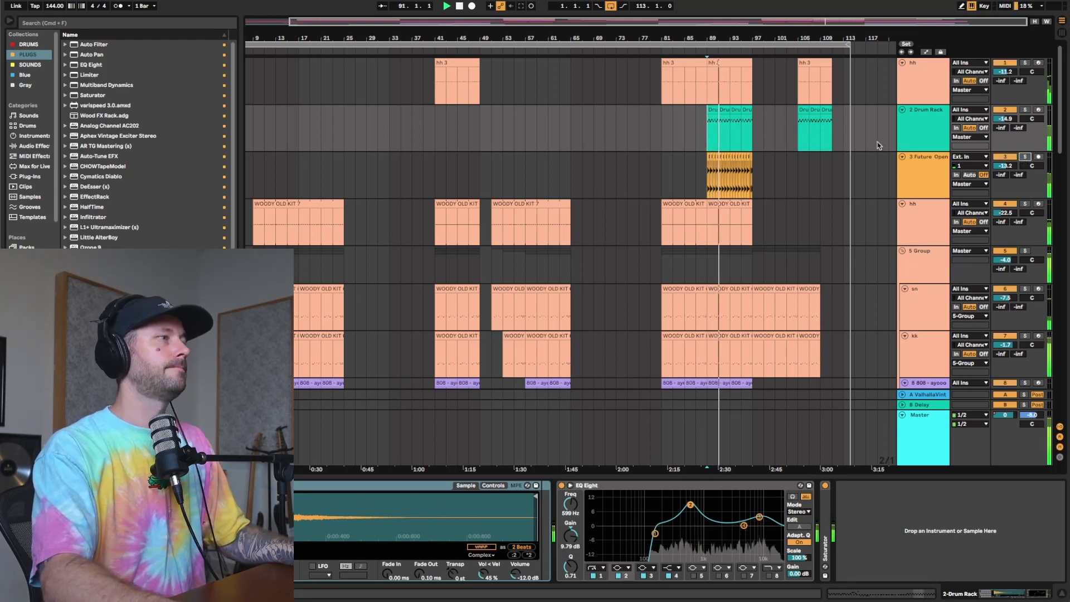
scroll(724, 132, "down", 3)
scroll(719, 134, "down", 3)
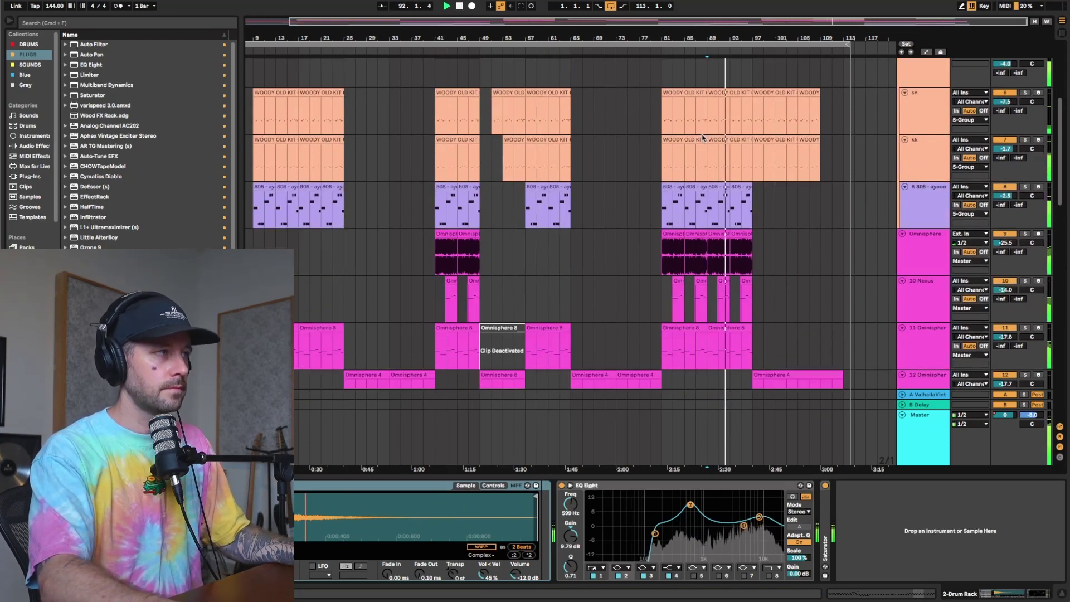
scroll(706, 138, "down", 3)
scroll(705, 137, "down", 4)
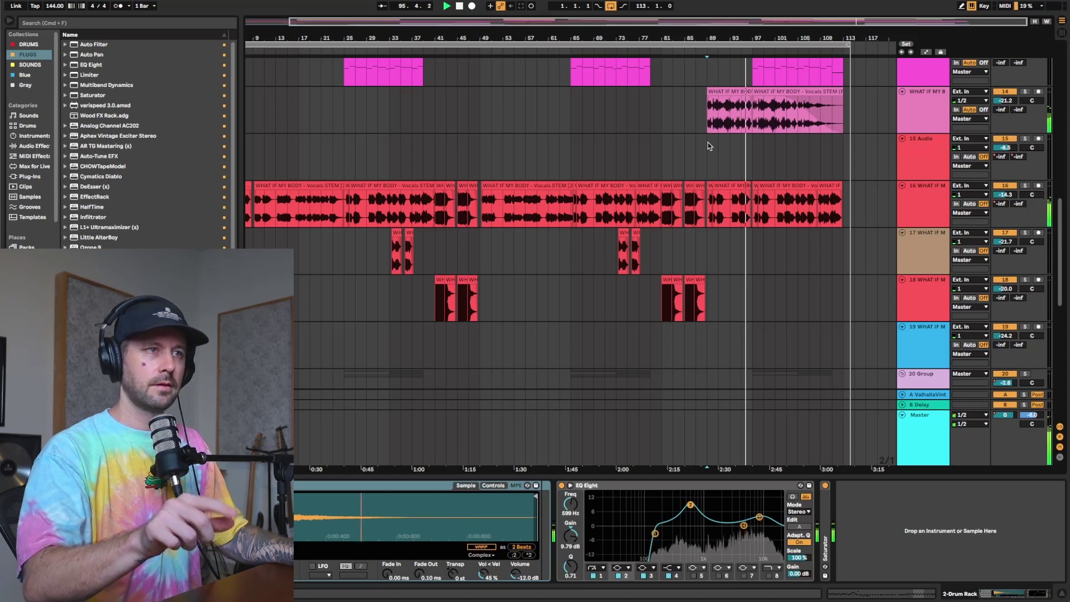
Place the play position at bar 89 in the 15 Audio lane and stop playback.
left_click(708, 162)
key("space")
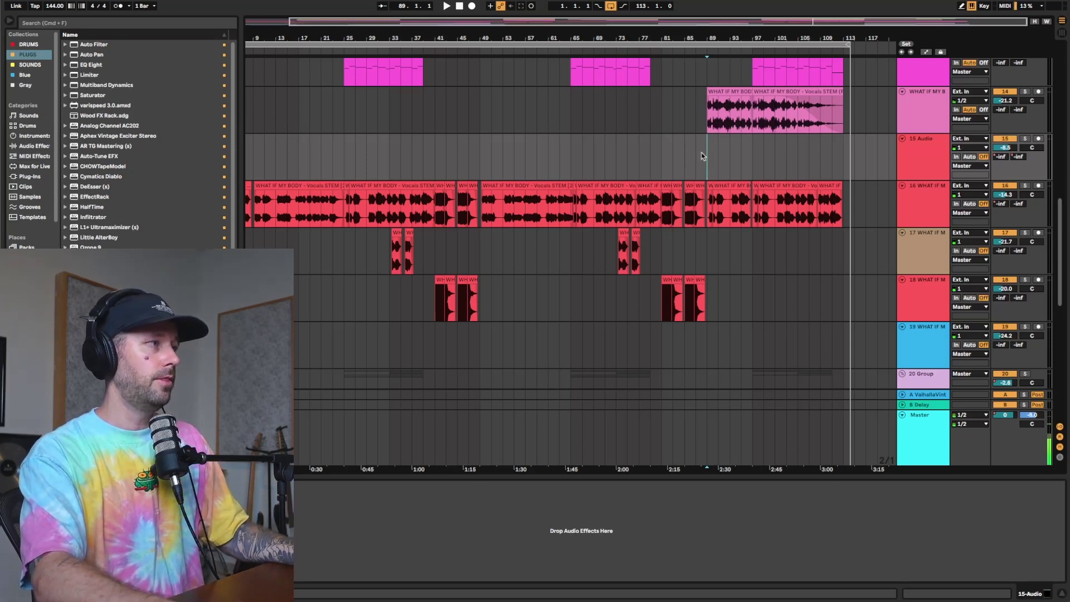
scroll(707, 159, "up", 1)
scroll(693, 156, "up", 3)
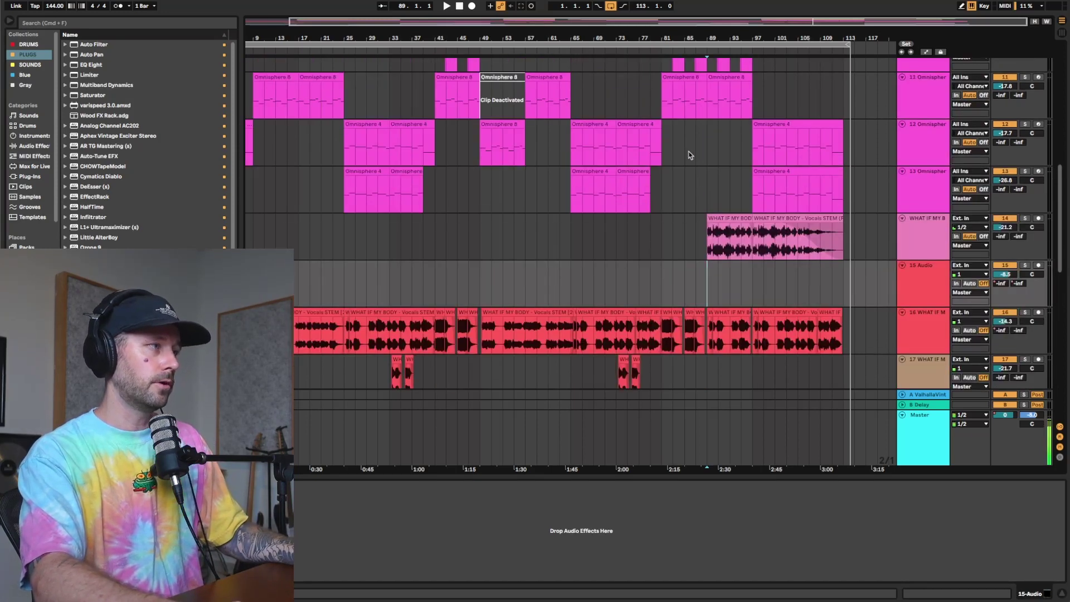
key("space")
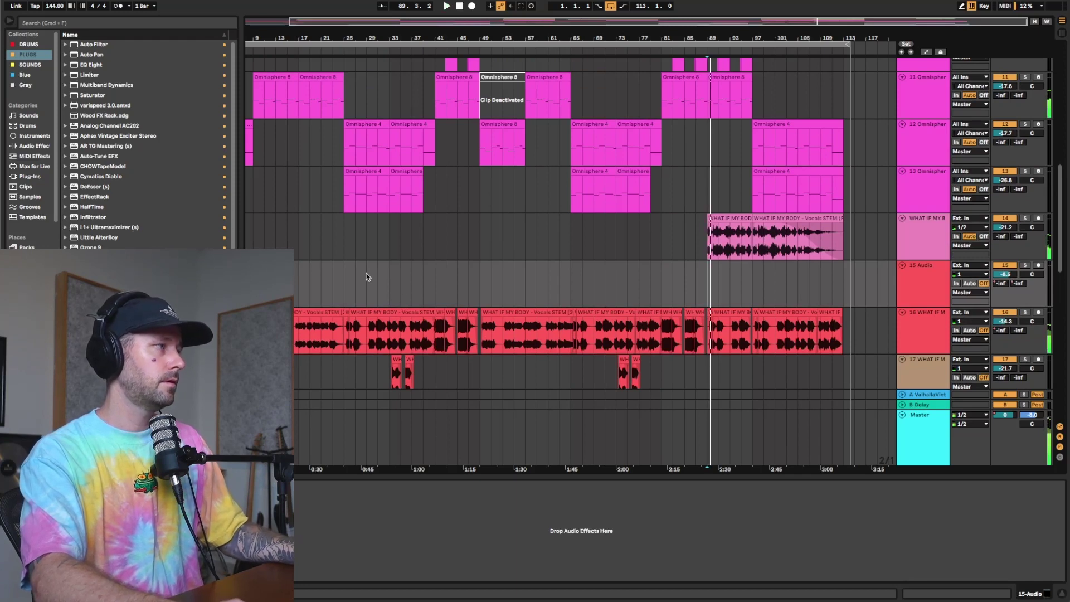
left_click(434, 227)
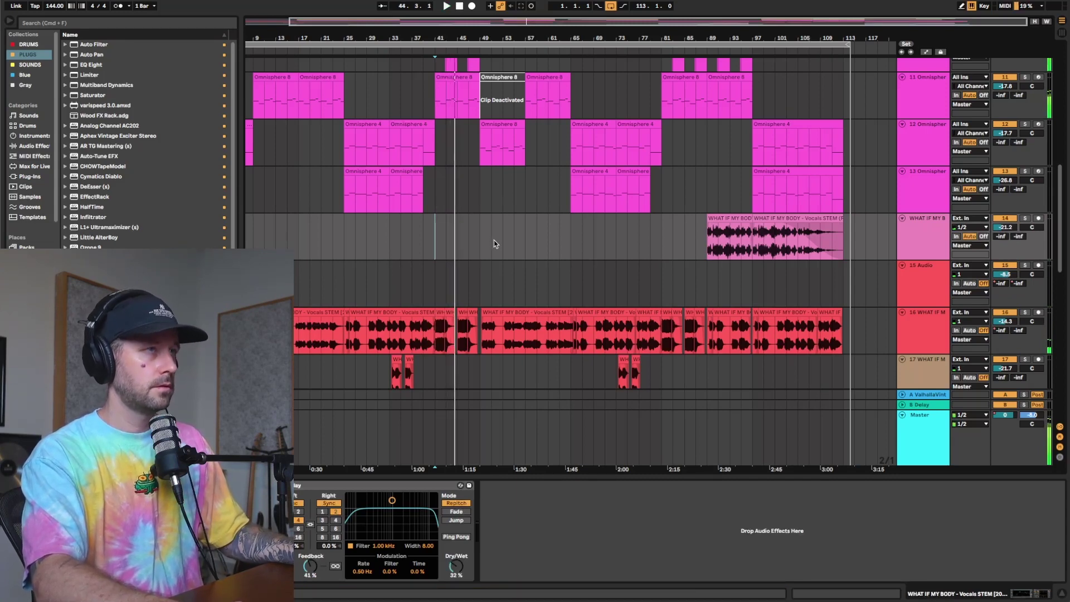
left_click(705, 282)
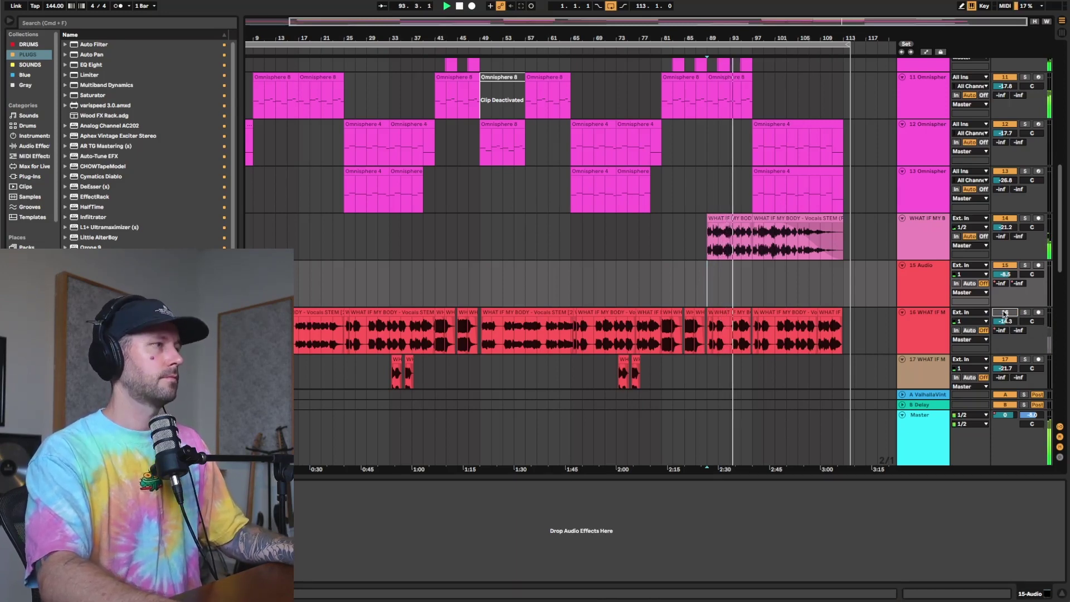
key("space")
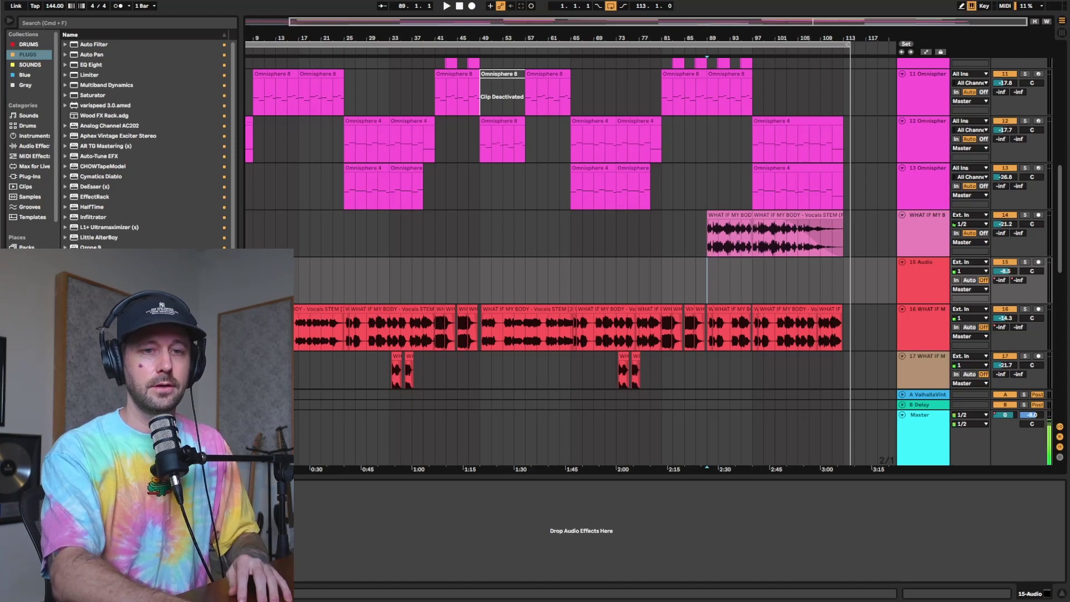